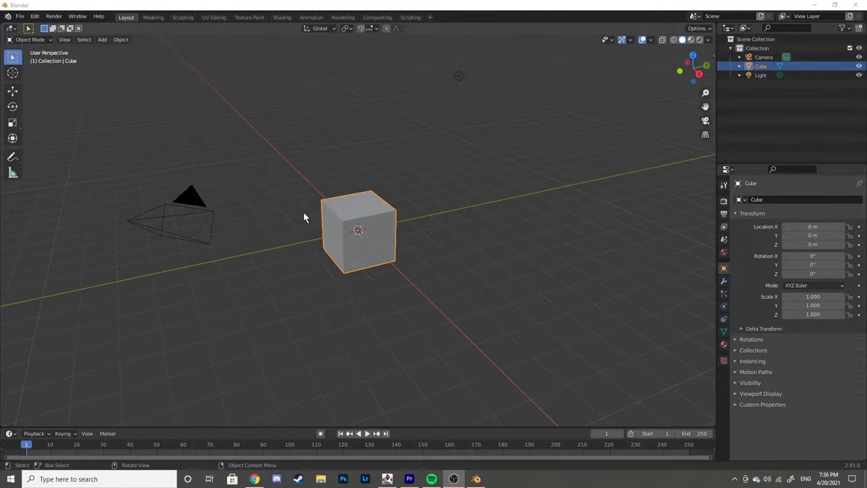
Deselect the cube and lower the Film filter size to 0.01 px in Render Properties
left_click(305, 176)
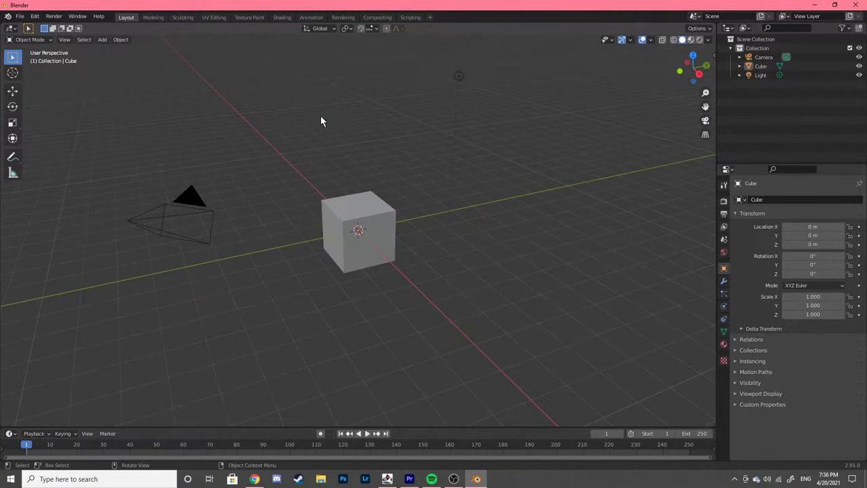
left_click(723, 200)
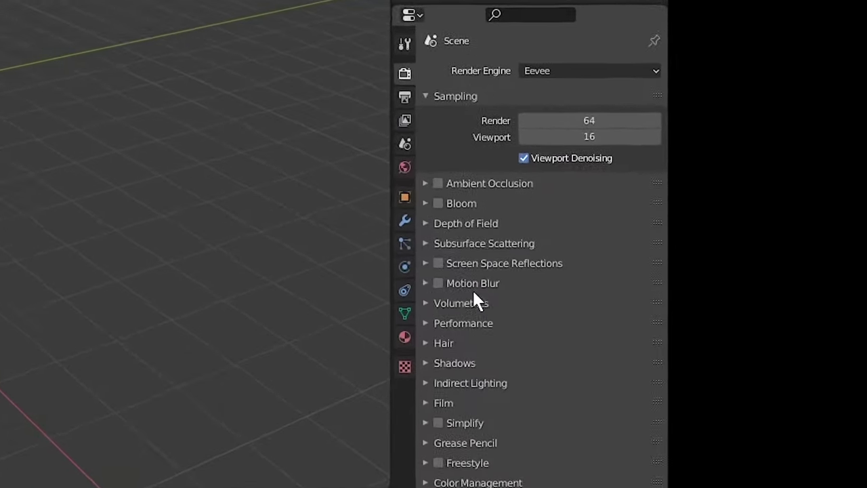
left_click(395, 410)
left_click_drag(474, 430, 447, 431)
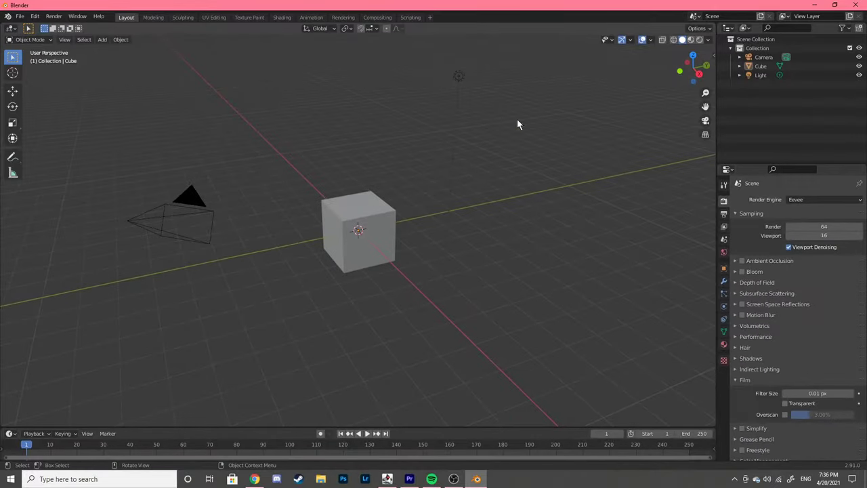
Enable compositing nodes and place two Scale nodes between Render Layers and Composite
left_click(382, 17)
left_click(105, 29)
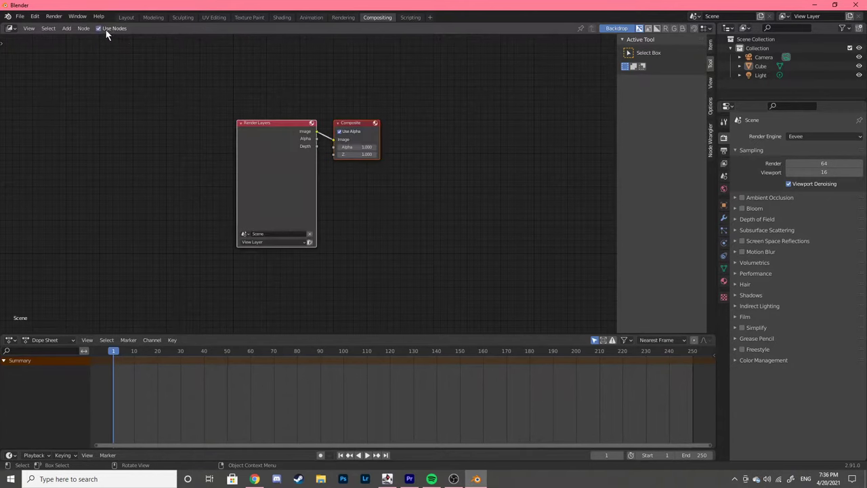
left_click_drag(282, 132, 82, 121)
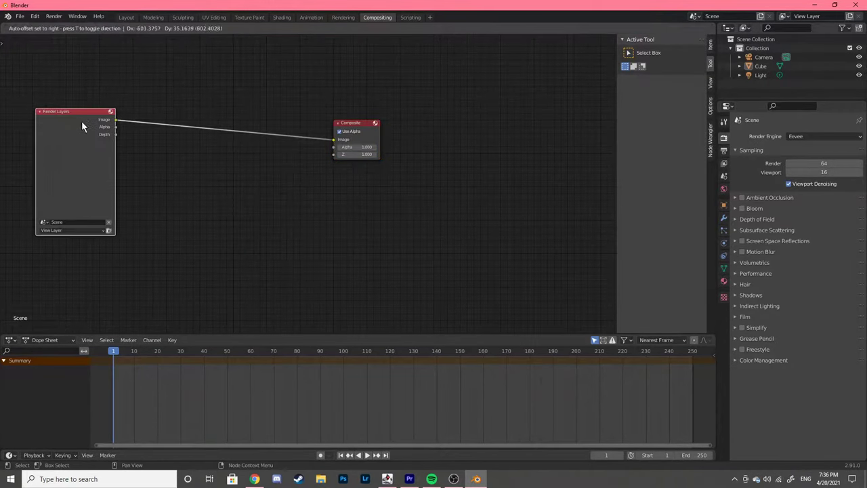
key("shift+a")
left_click(115, 79)
type("sc")
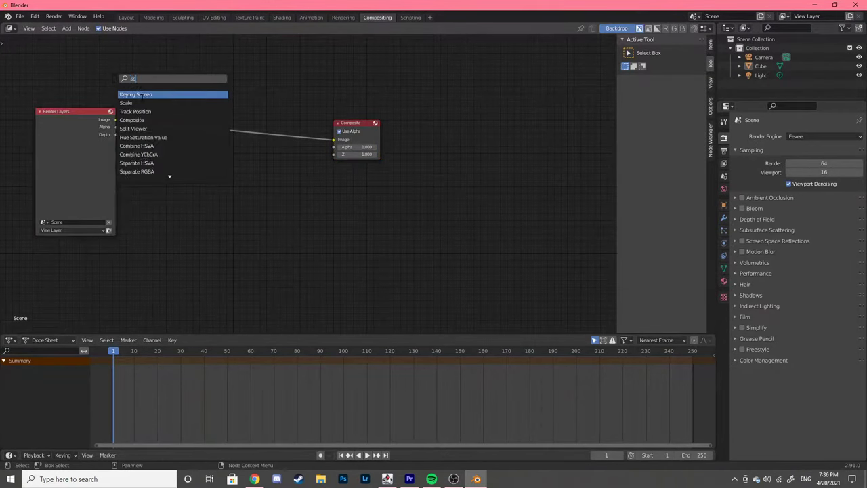
left_click(136, 103)
left_click(162, 97)
key("shift+d")
left_click(358, 73)
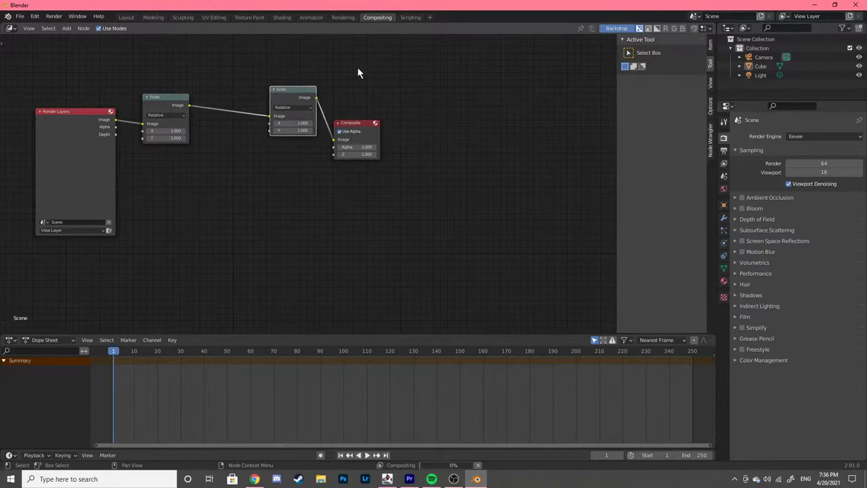
Insert a Pixelate node between the two Scale nodes
key("shift+a")
left_click(286, 47)
type("pi")
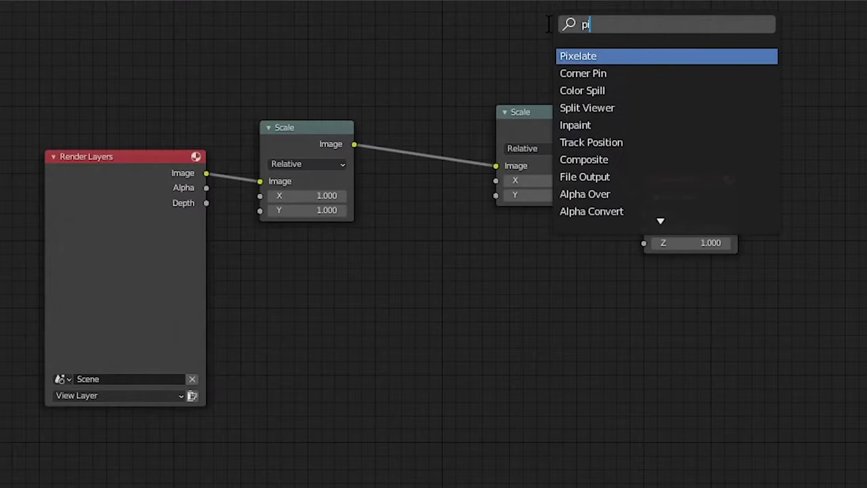
left_click(603, 57)
left_click(451, 157)
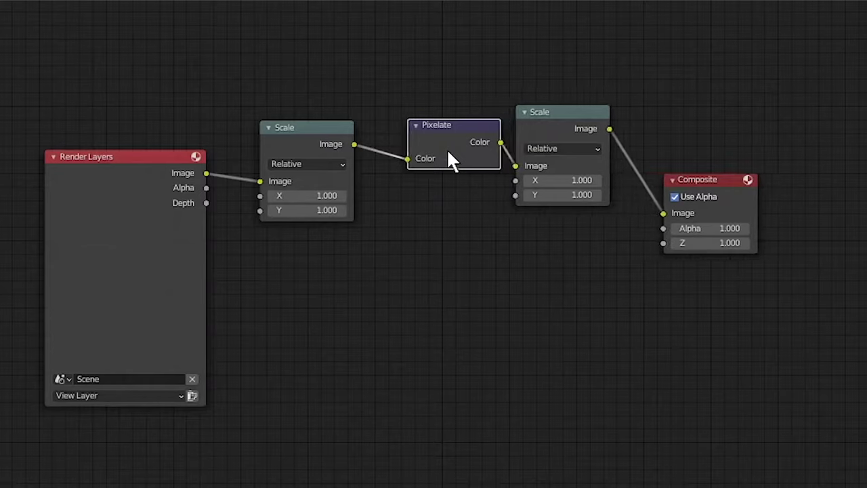
Set the first Scale node to 0.25 on X and Y and the second to 4
left_click(302, 195)
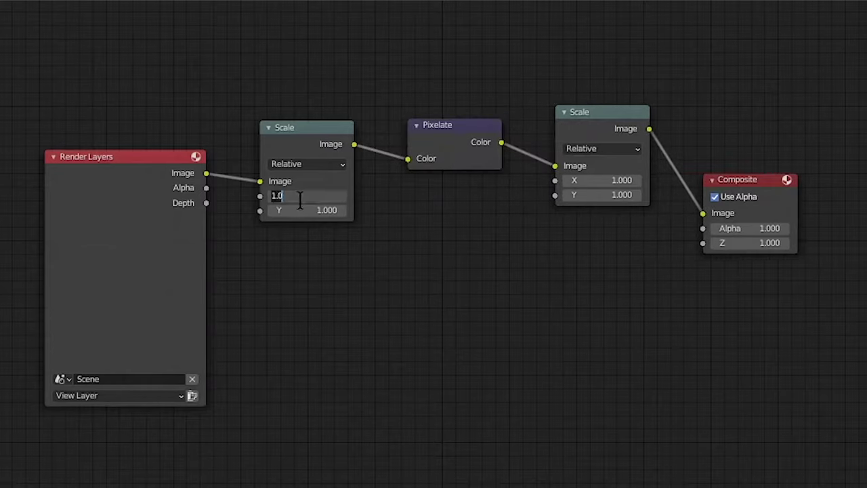
type(".25")
key("Tab")
type(".25")
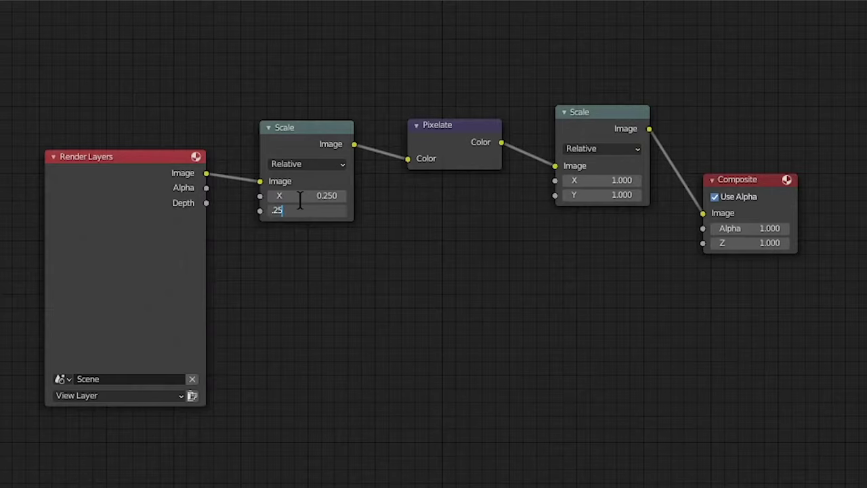
key("Return")
left_click(606, 181)
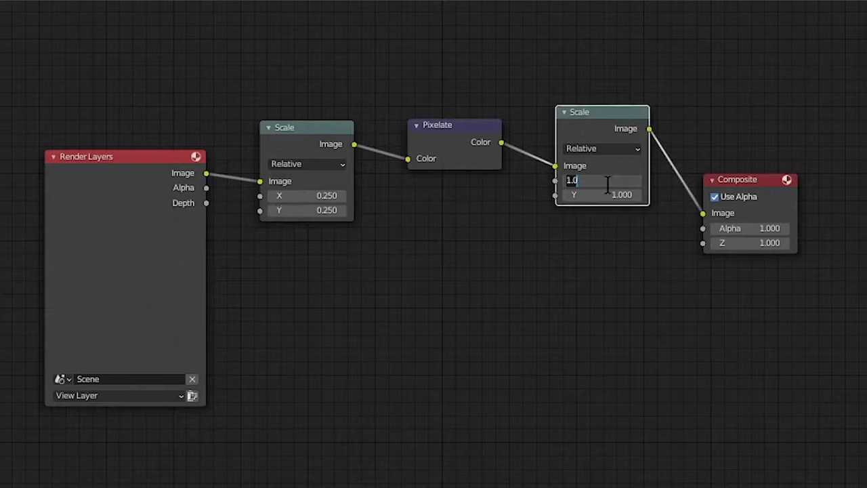
type("4")
key("Tab")
type("4")
key("Return")
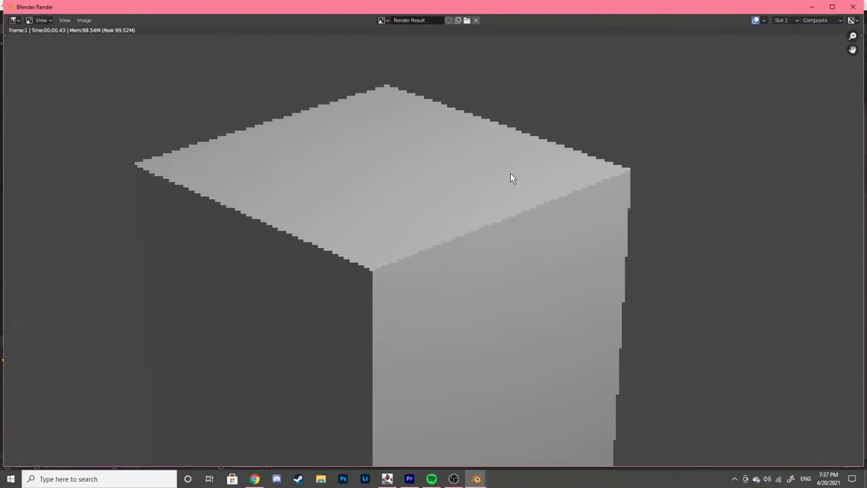
scroll(510, 177, "up", 2)
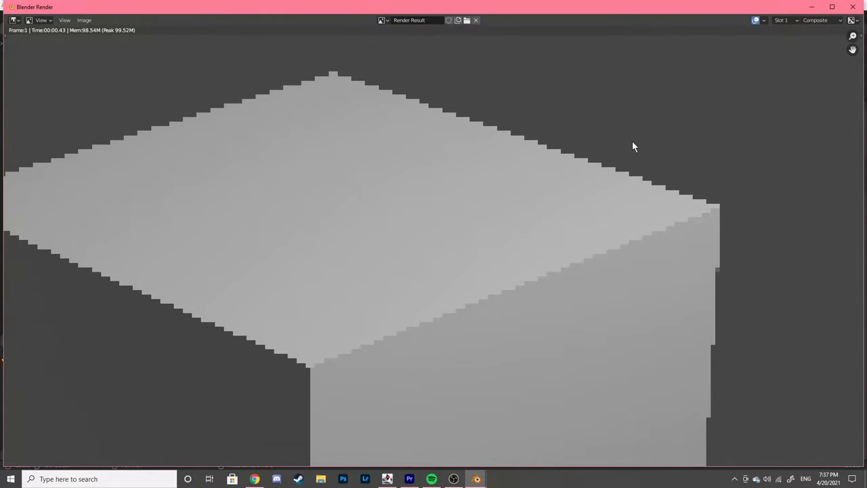
scroll(709, 349, "down", 1)
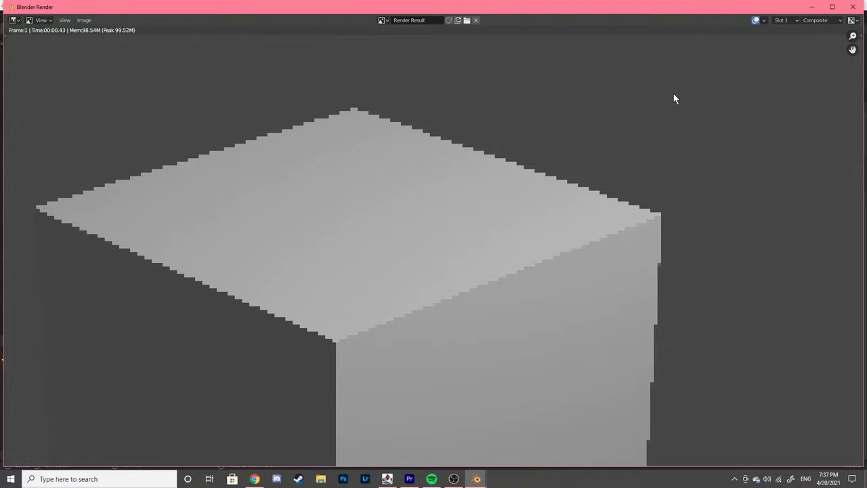
left_click(853, 7)
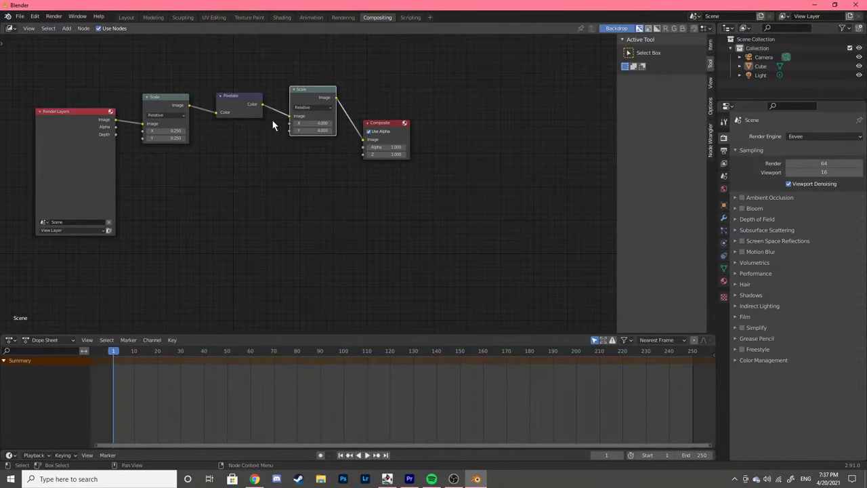
Change the first Scale node to 0.5 and the second Scale node to 2 on X and Y
left_click(173, 131)
key("BackSpace")
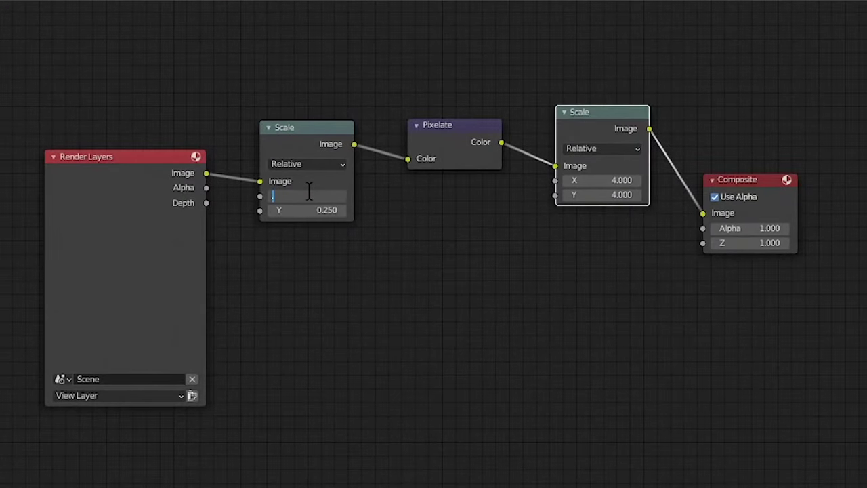
type(".5")
key("Tab")
type(".5")
key("Return")
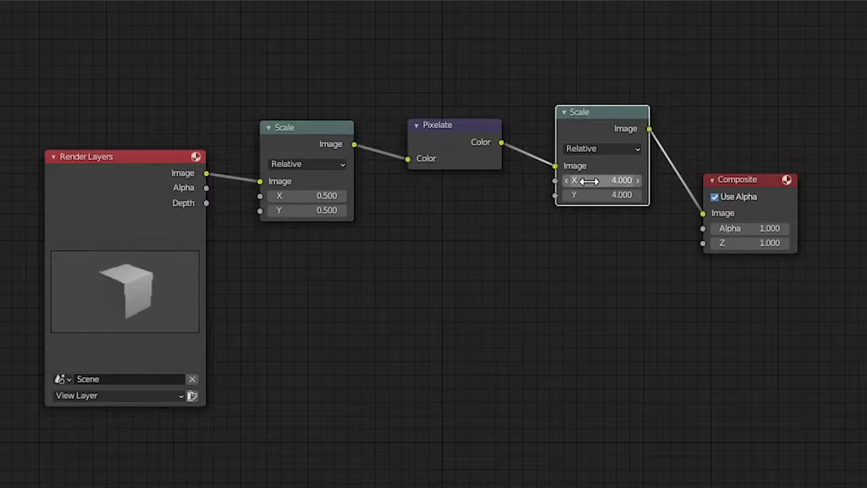
double_click(572, 180)
type("2")
key("Tab")
type("2")
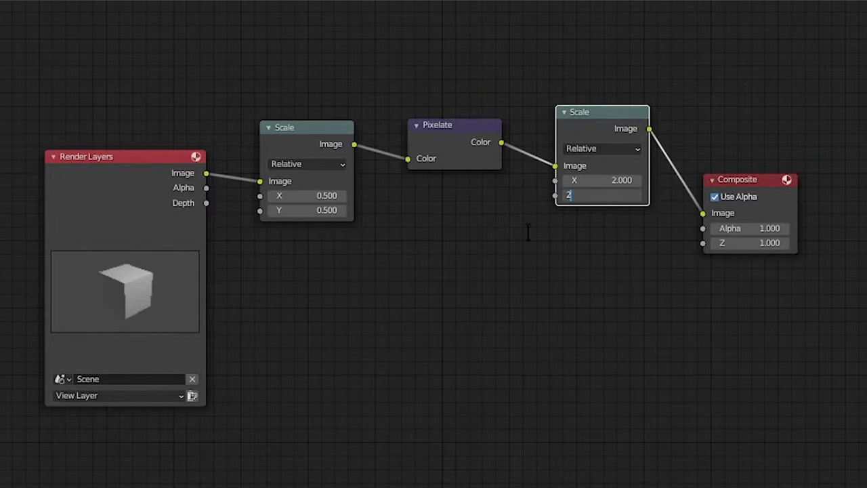
key("Return")
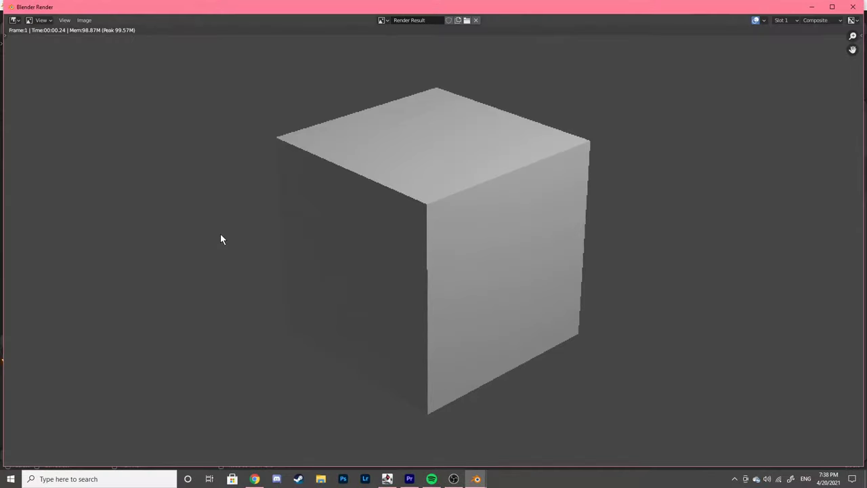
Zoom into the render result to inspect the pixelation, then close it
scroll(430, 140, "up", 5)
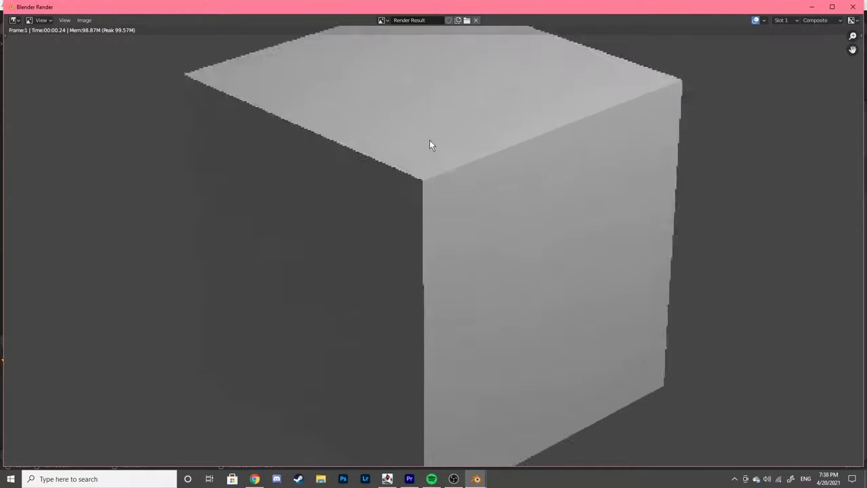
scroll(468, 245, "up", 1)
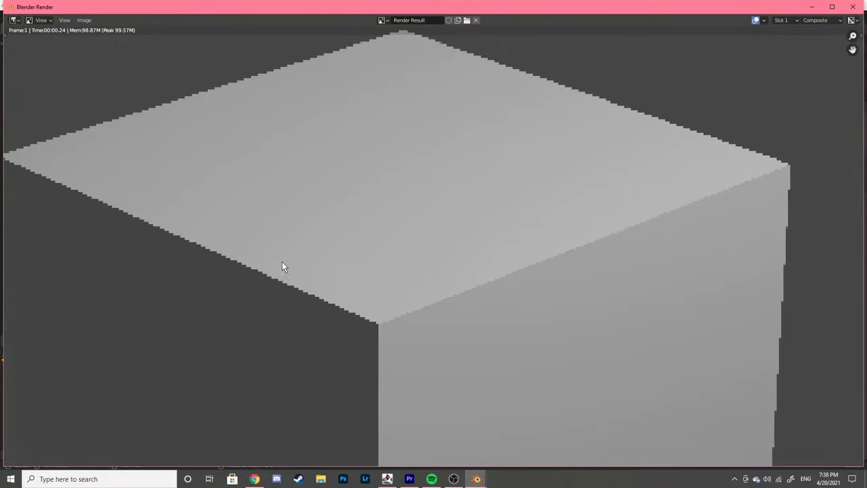
scroll(283, 266, "up", 4)
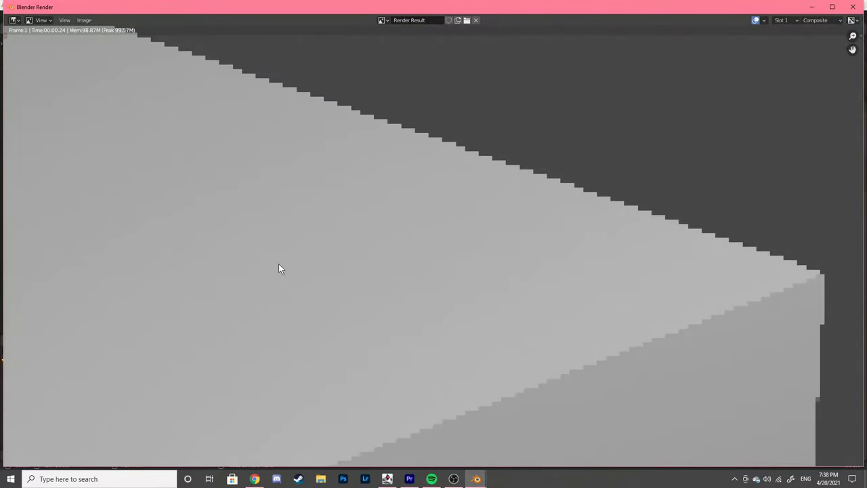
scroll(405, 216, "down", 10)
key("Escape")
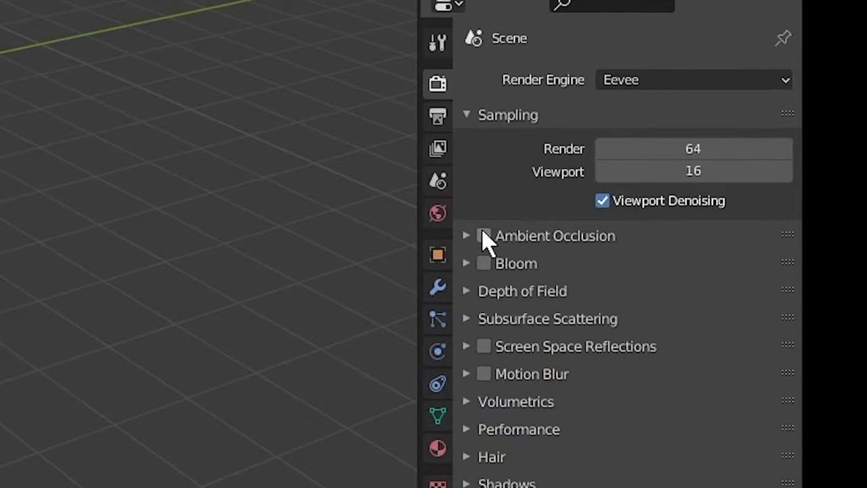
Turn on Ambient Occlusion and Screen Space Reflections in the Eevee settings, keeping Motion Blur off
left_click_drag(483, 236, 483, 383)
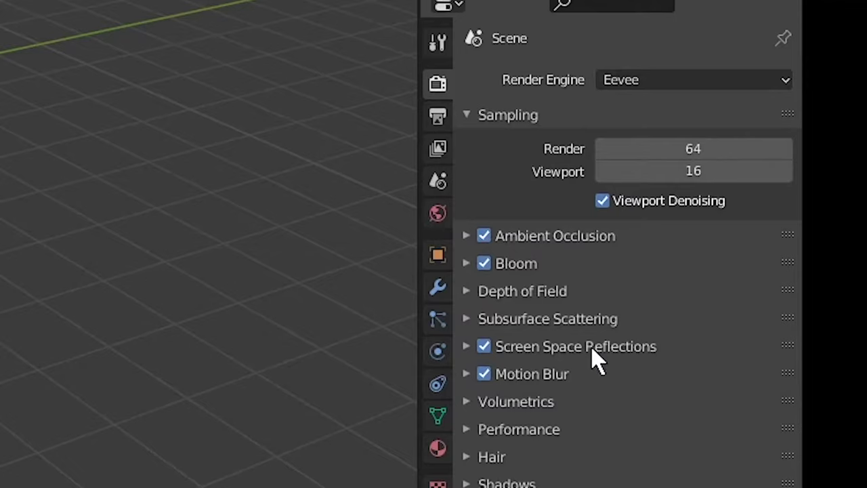
left_click(484, 373)
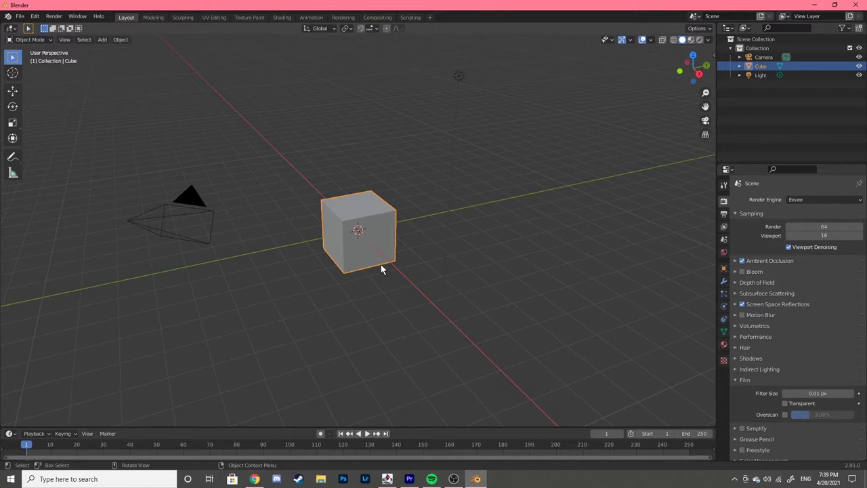
Delete the cube, add a UV sphere, then delete that sphere again
key("Delete")
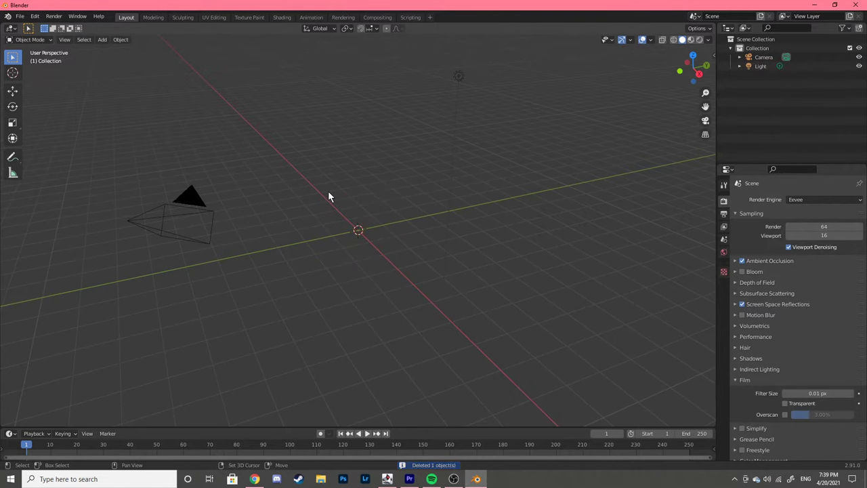
key("shift+a")
mouse_move(328, 191)
left_click(369, 219)
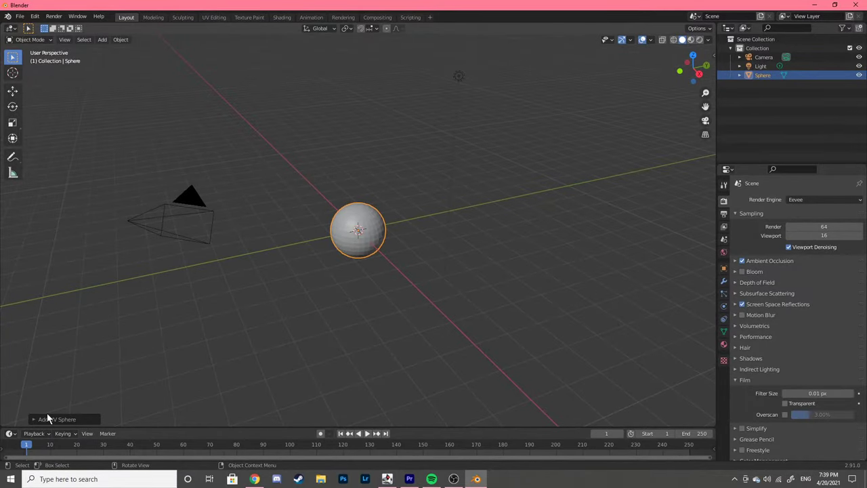
left_click(271, 294)
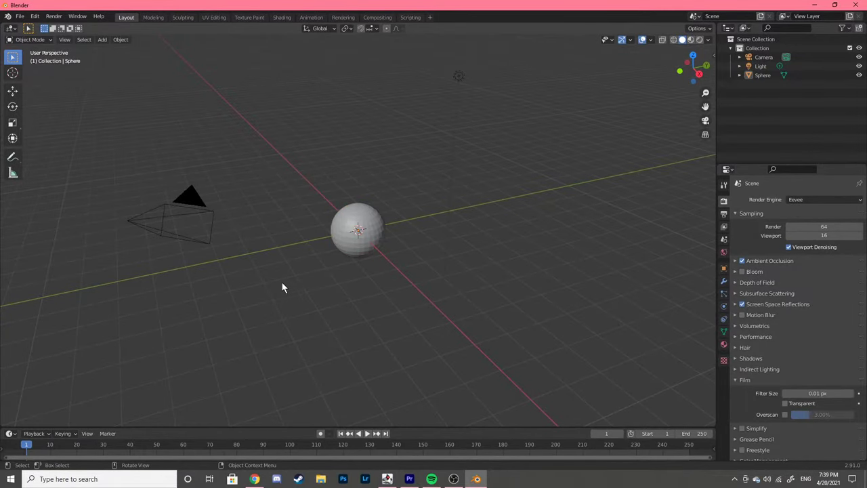
left_click(356, 254)
key("Delete")
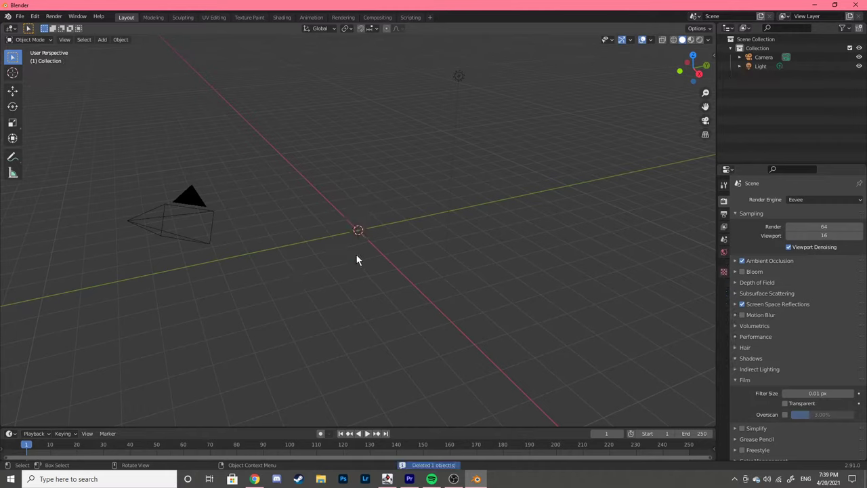
Add a fresh UV sphere with 34 segments and 14 rings
key("shift+a")
mouse_move(358, 254)
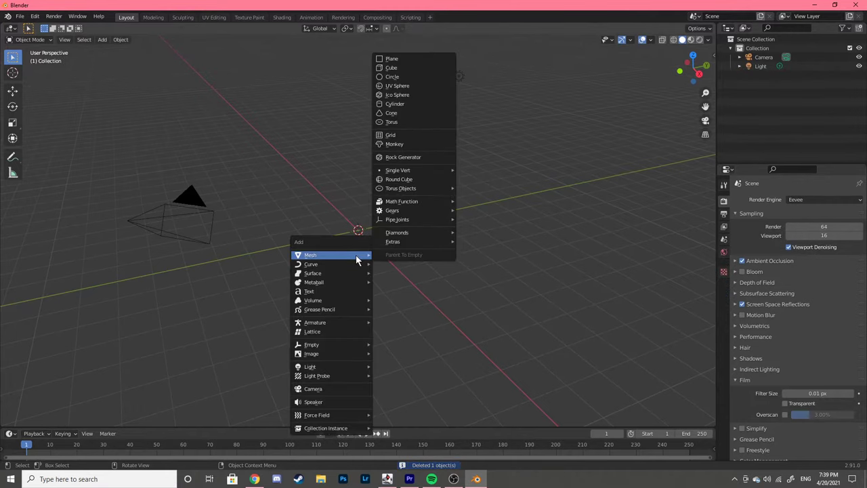
left_click(390, 92)
left_click(47, 419)
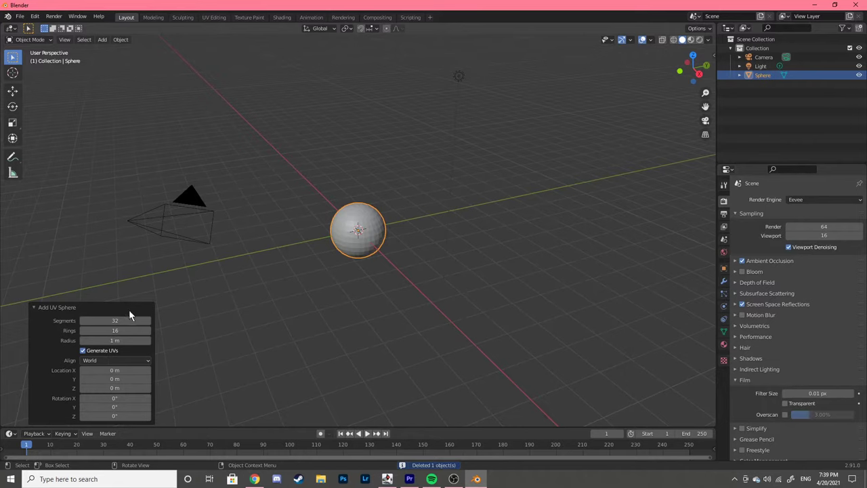
mouse_move(126, 320)
left_mouse_down()
mouse_move(110, 321)
mouse_move(139, 330)
left_mouse_up()
middle_click_drag(194, 315, 246, 116)
scroll(246, 116, "up", 3)
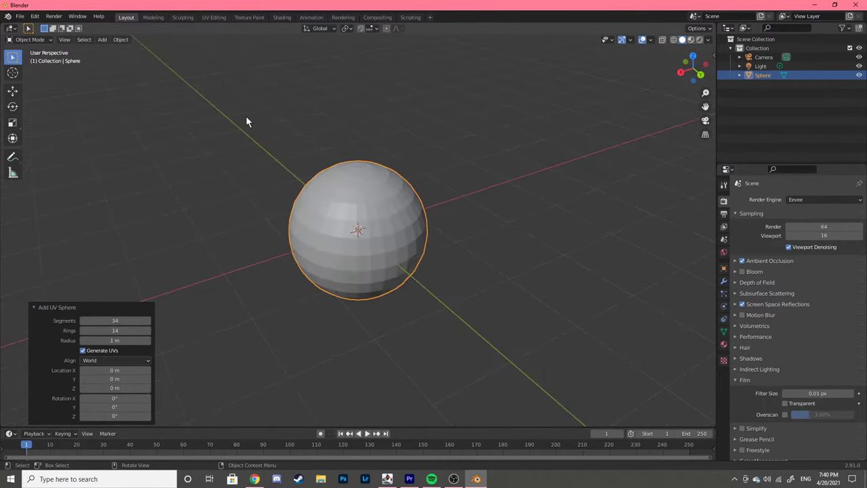
left_click(404, 175)
left_click(342, 230)
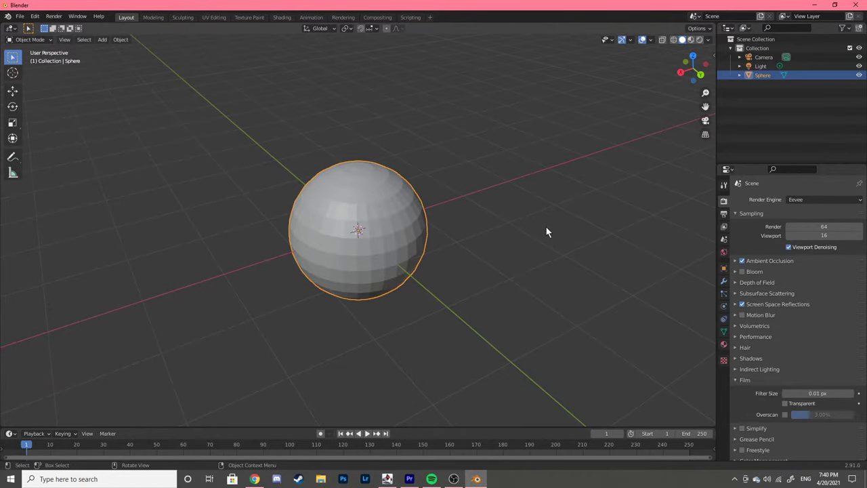
Add a Decimate modifier, reduce the sphere to 34 faces and apply it
left_click(723, 280)
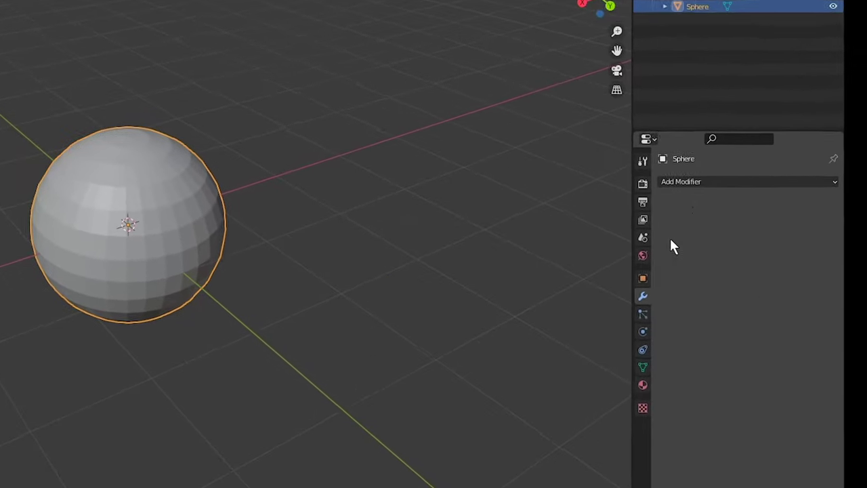
left_click(701, 181)
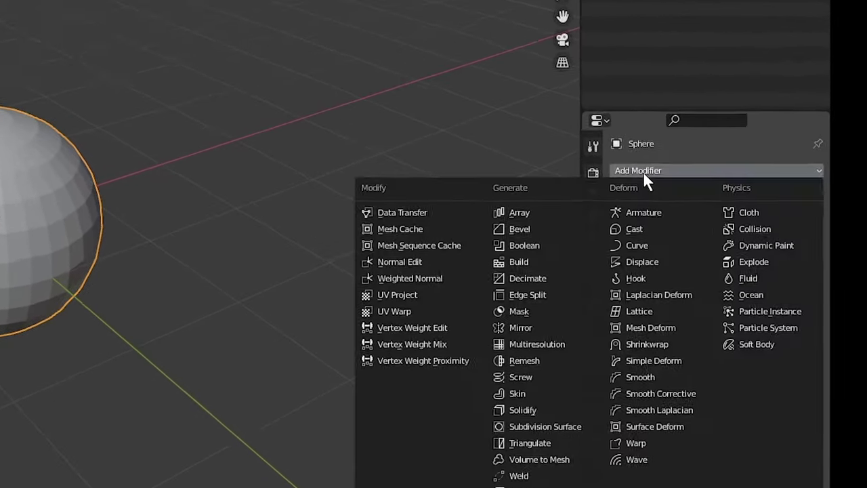
left_click(611, 275)
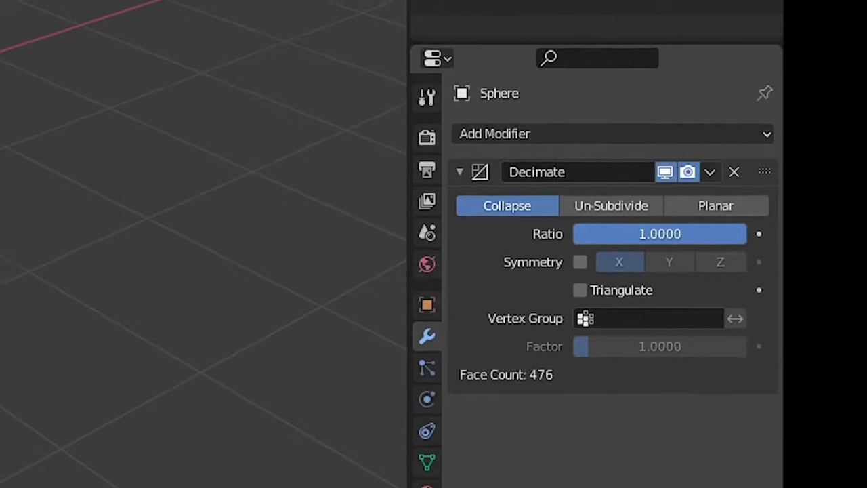
left_click_drag(677, 234, 565, 234)
left_click_drag(730, 237, 704, 237)
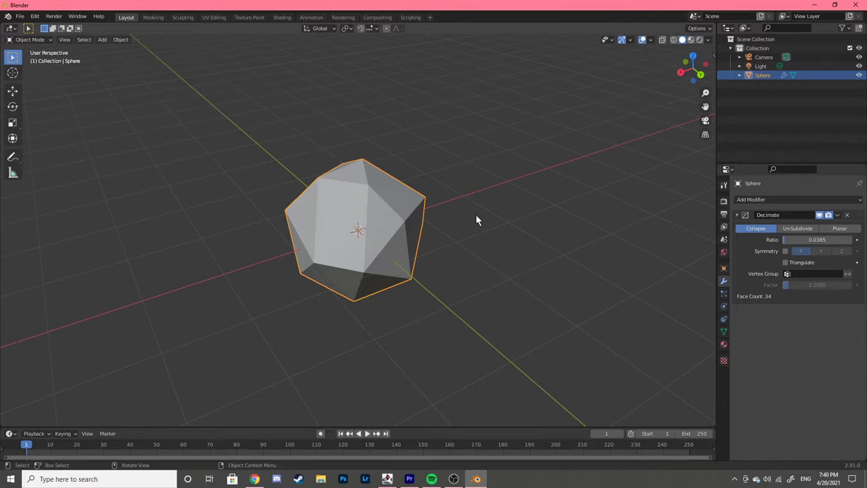
left_click(837, 215)
left_click(826, 226)
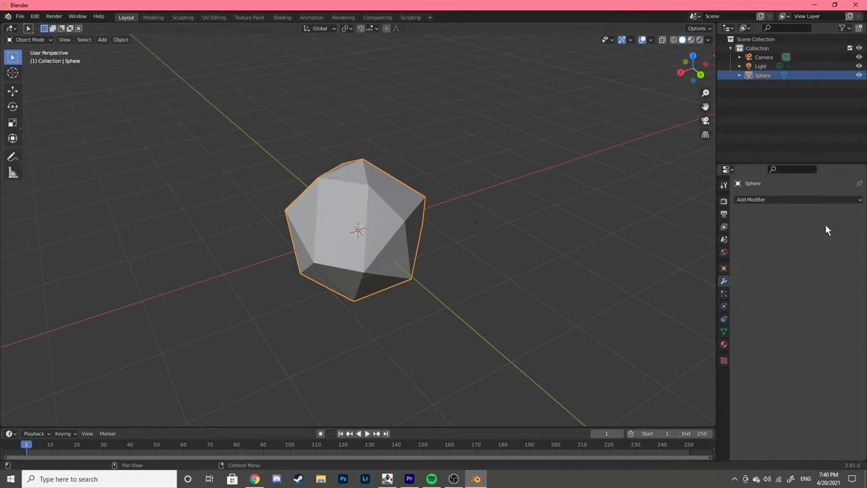
Apply a second Decimate modifier that brings the shape down to 12 faces
left_click(752, 199)
left_click(706, 269)
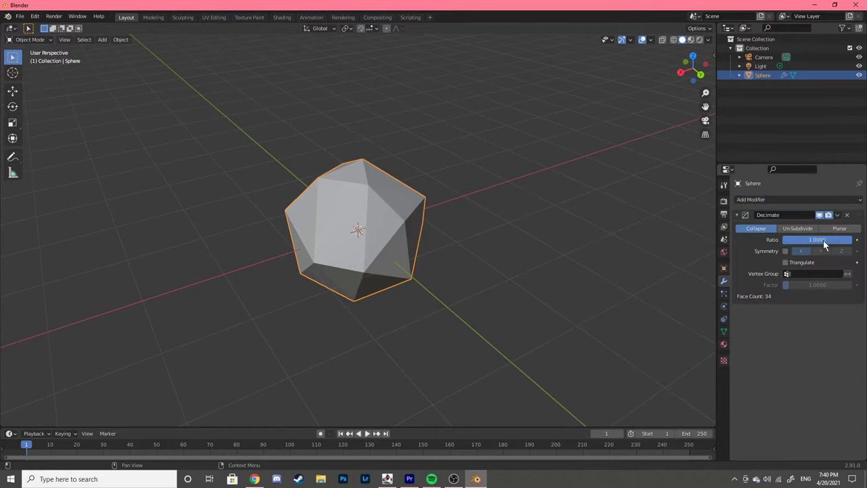
left_click_drag(825, 242, 807, 242)
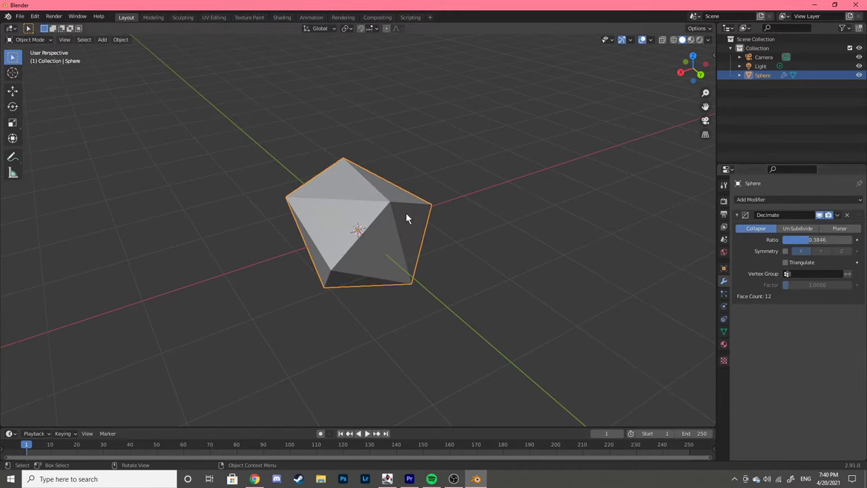
middle_click_drag(405, 213, 543, 209)
left_click(837, 214)
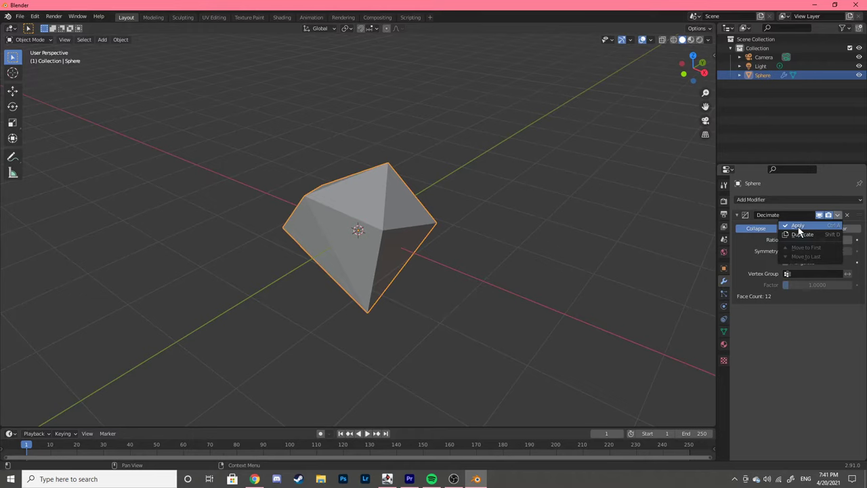
left_click(798, 225)
Scale the low-poly shape up to 2.086 and rotate it
middle_click_drag(365, 224, 418, 223)
key("s")
left_click(578, 160)
key("r")
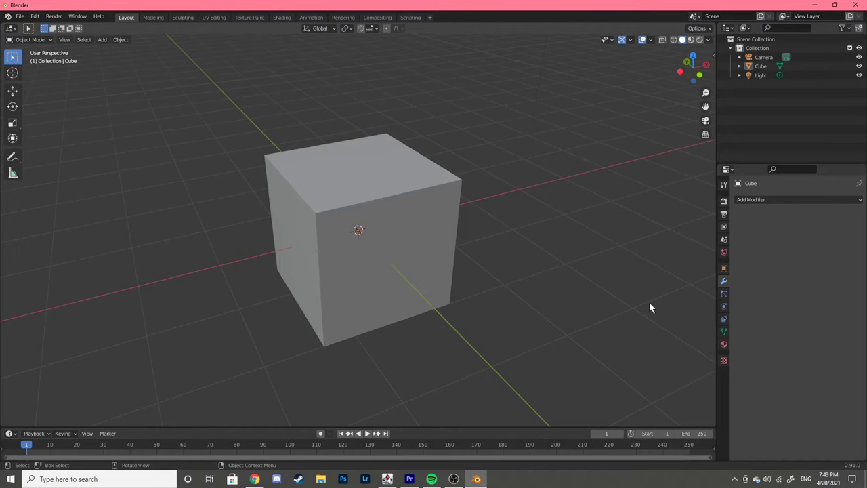
Create a new cube material whose Base Color image texture is cardbrdirty128.bmp from the Cardboard folder
left_click(724, 344)
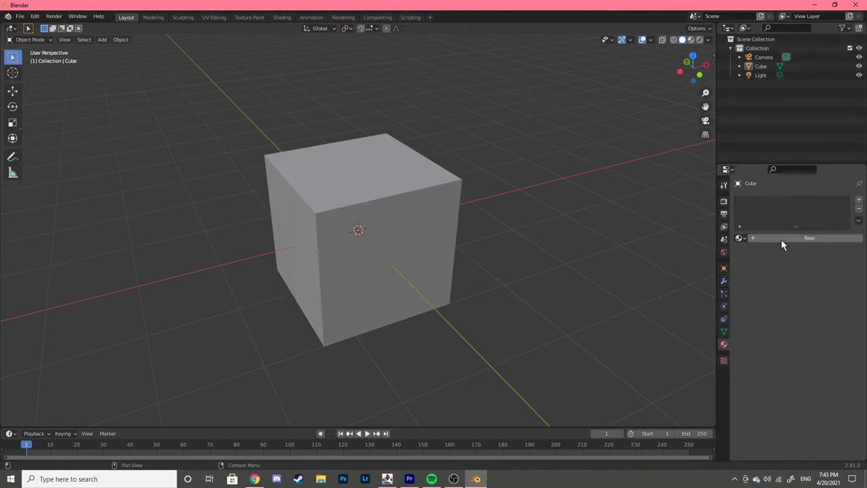
left_click(781, 239)
left_click(786, 331)
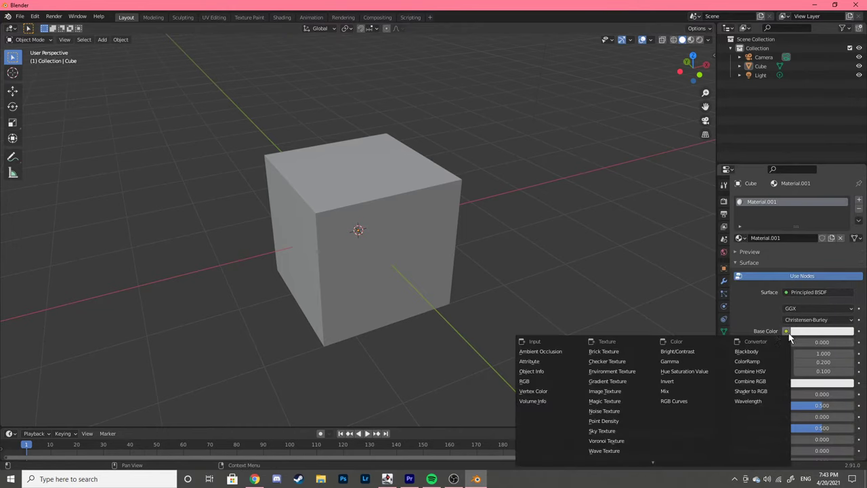
left_click(639, 391)
left_click(837, 342)
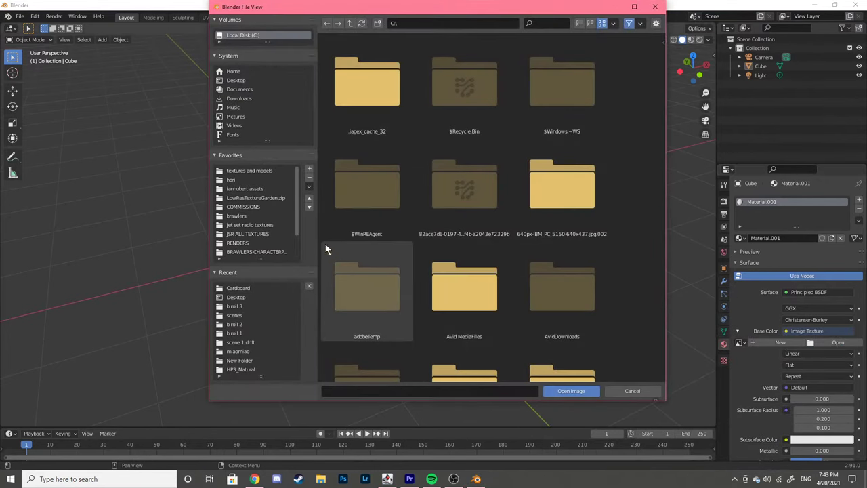
left_click(267, 197)
double_click(387, 194)
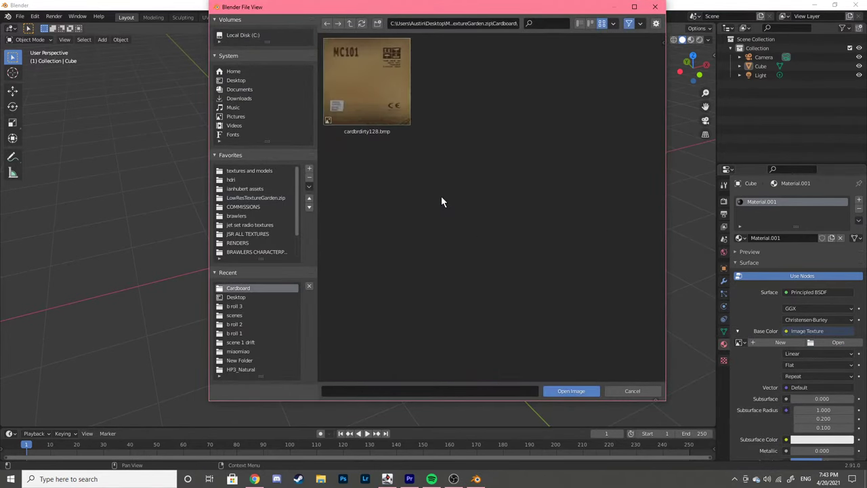
double_click(336, 78)
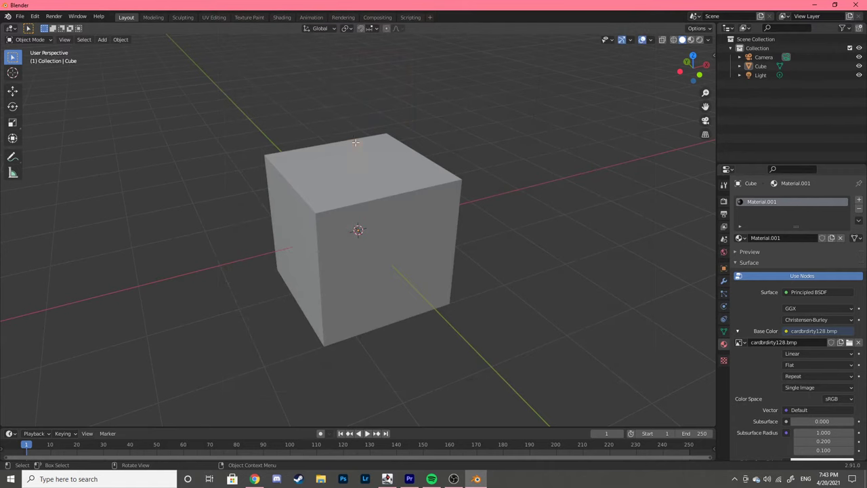
Cube-project the cube's UVs in Edit Mode and view it in Material Preview
key("Tab")
key("u")
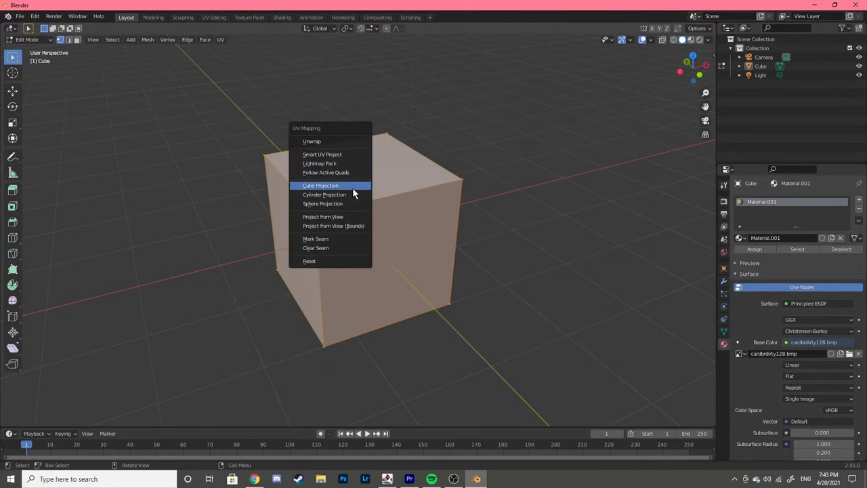
left_click(352, 187)
left_click(690, 40)
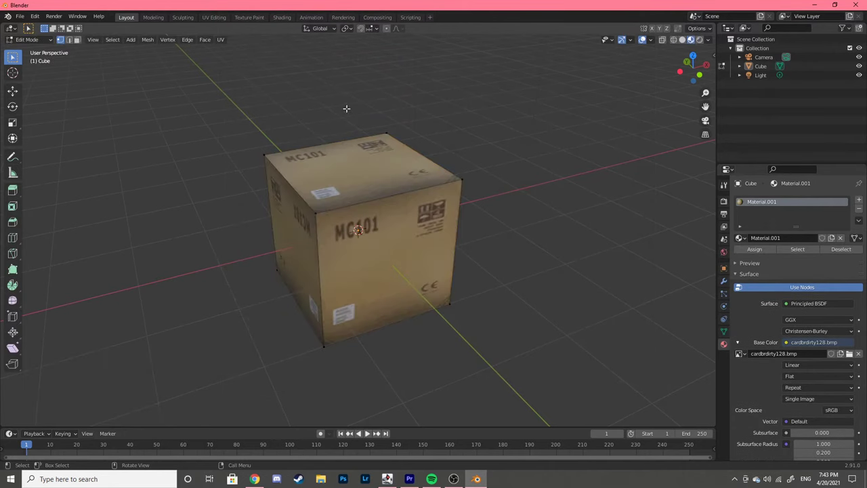
middle_click_drag(344, 108, 358, 50)
scroll(305, 98, "up", 5)
scroll(314, 91, "down", 3)
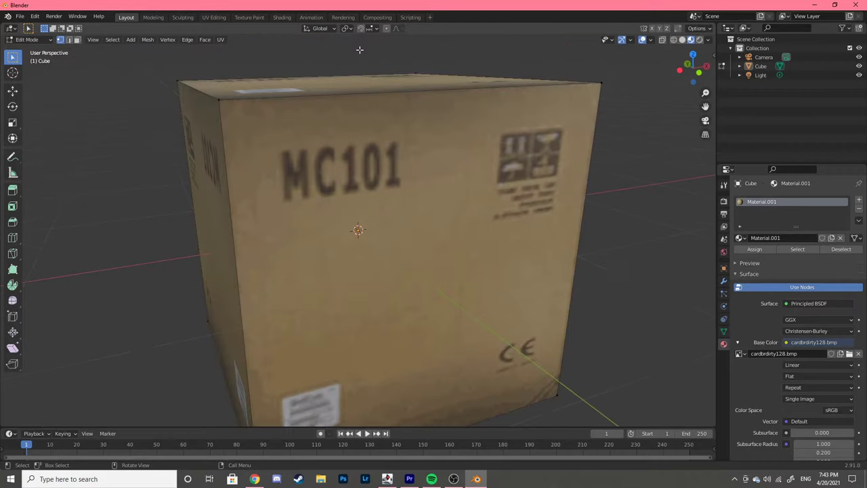
Render the textured cube with F12, inspect the result, and close the render window
key("F12")
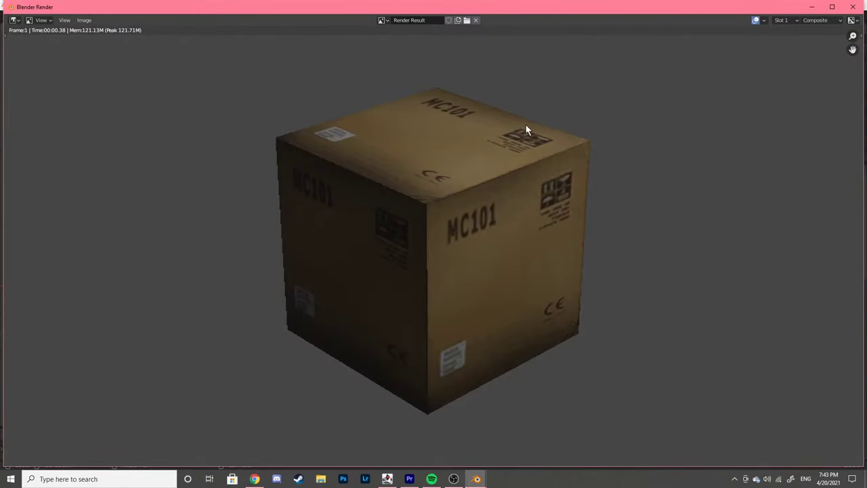
scroll(527, 123, "up", 6)
scroll(500, 196, "down", 5)
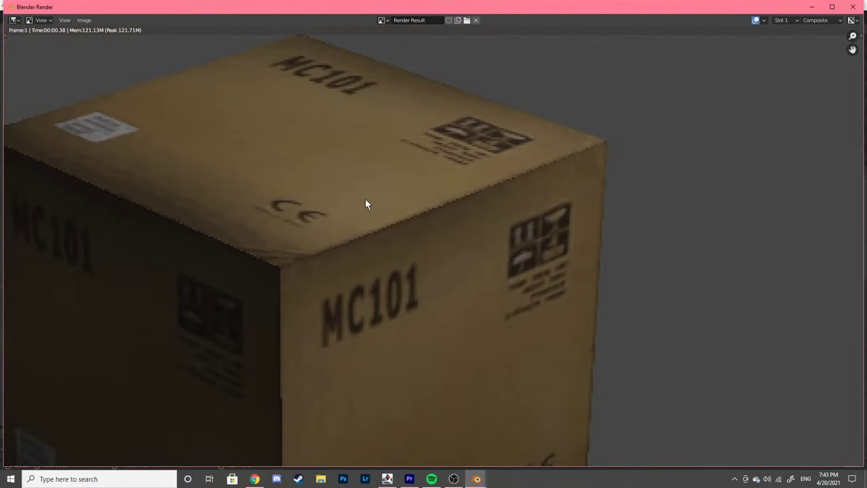
scroll(366, 201, "up", 3)
scroll(440, 189, "down", 4)
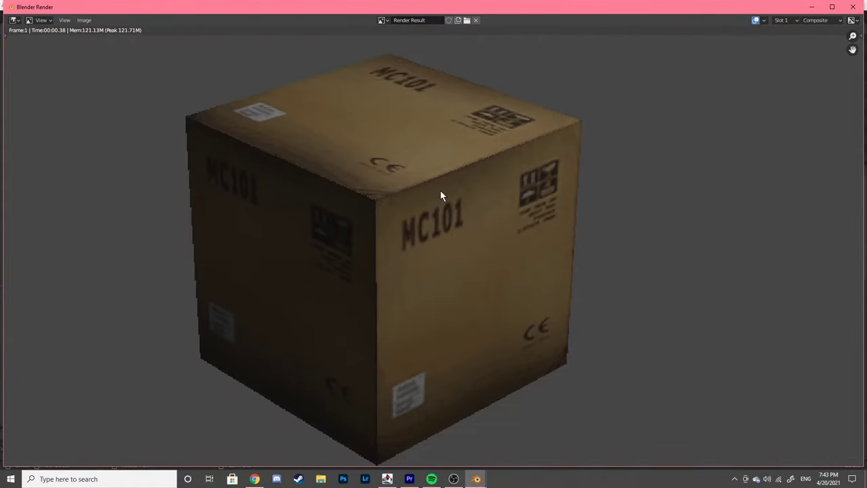
mouse_move(441, 190)
middle_mouse_down()
mouse_move(468, 174)
mouse_move(450, 177)
middle_mouse_up()
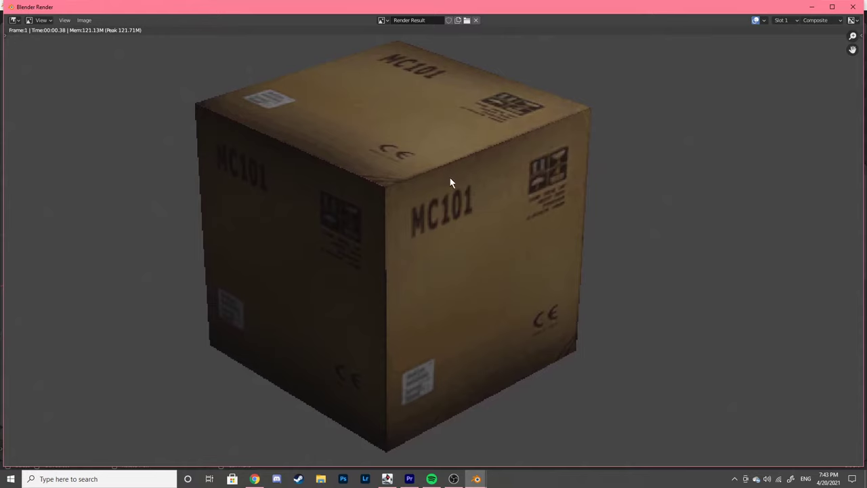
scroll(450, 178, "up", 1)
key("Escape")
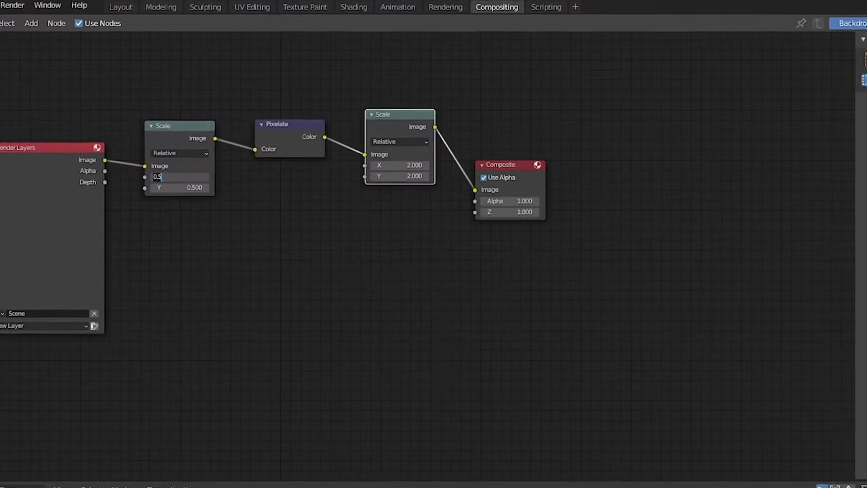
Set the first Scale node to 0.25 and the second to 4 on both axes
key("BackSpace")
key("BackSpace")
key("BackSpace")
type("0.25")
key("Tab")
key("BackSpace")
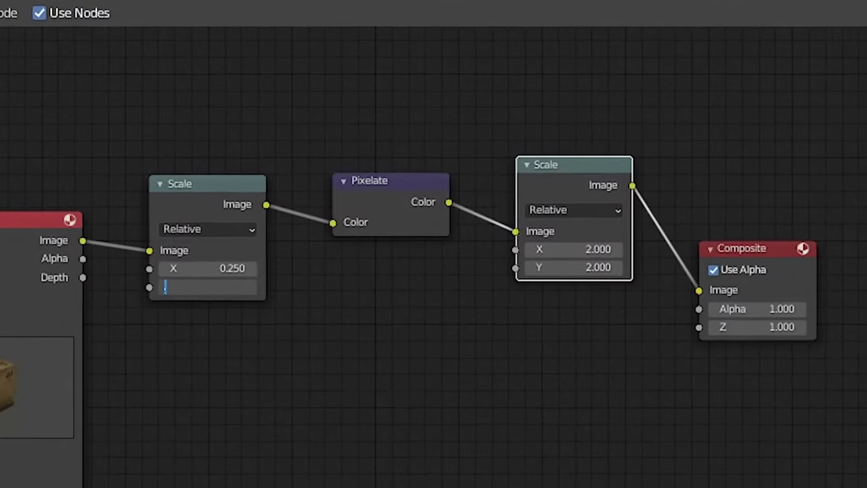
type(".25")
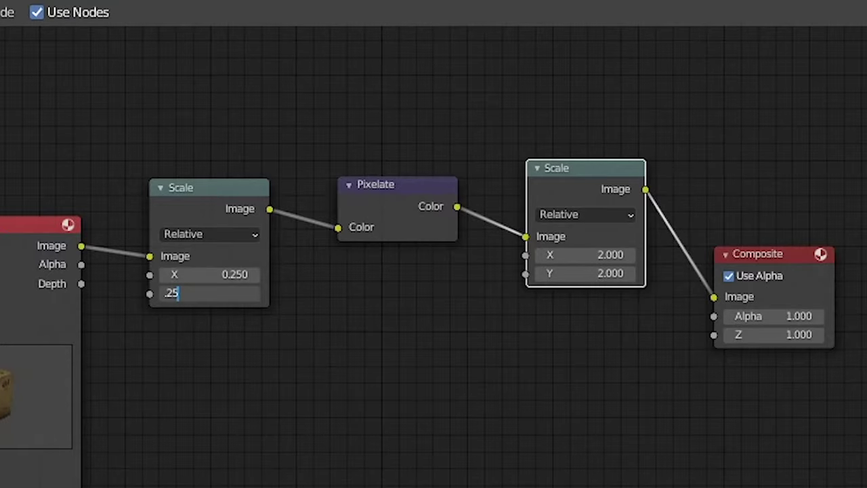
key("Return")
left_click(599, 254)
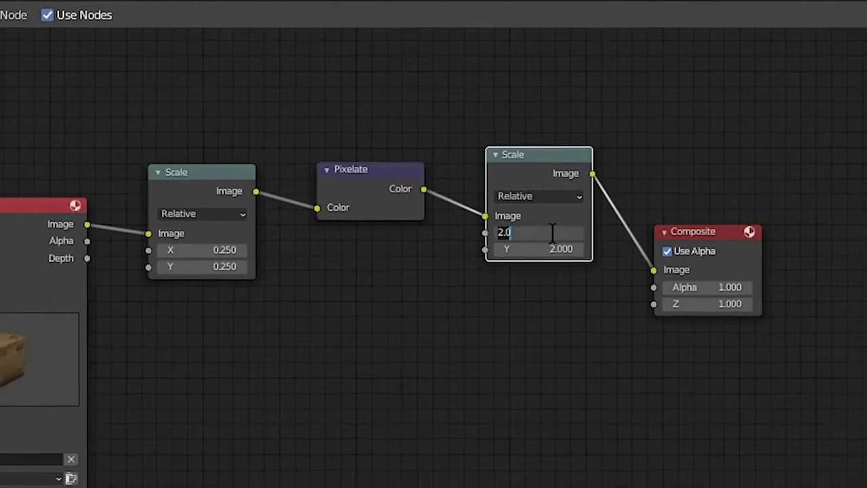
type("4")
key("Tab")
type("4")
key("Return")
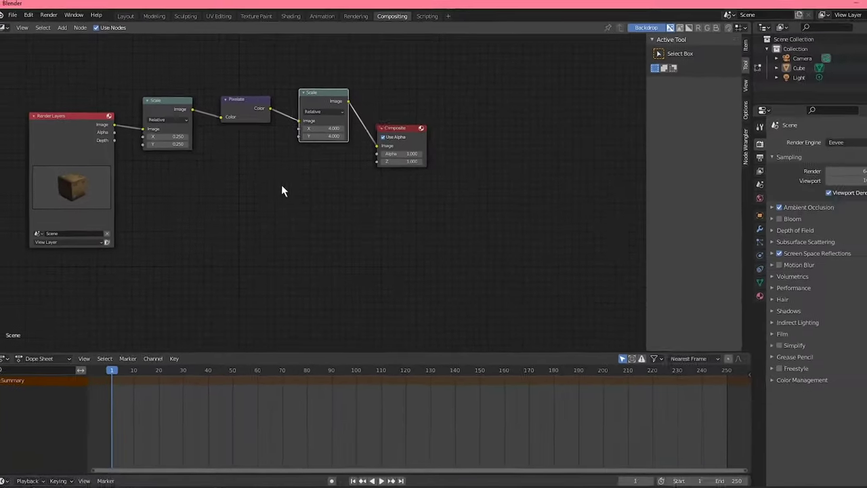
Render through the compositor with F12 and pan around the pixelated result
key("F12")
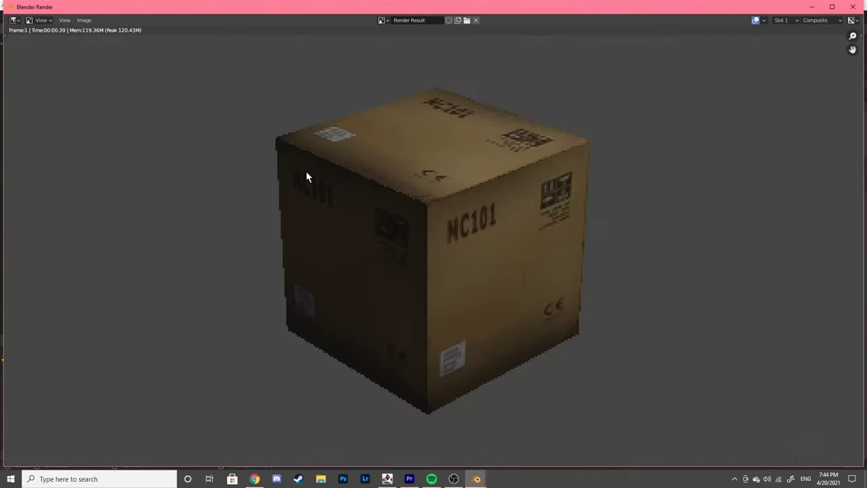
scroll(306, 177, "up", 5)
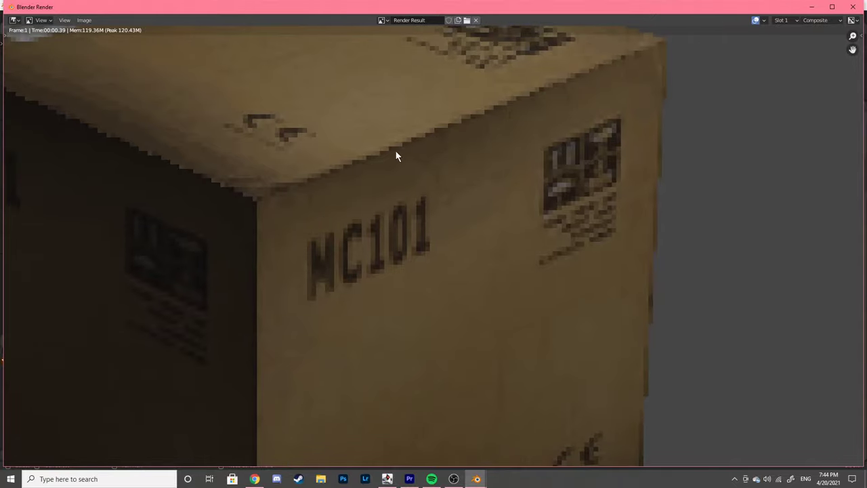
mouse_move(507, 174)
middle_mouse_down()
mouse_move(539, 188)
mouse_move(321, 267)
mouse_move(514, 184)
middle_mouse_up()
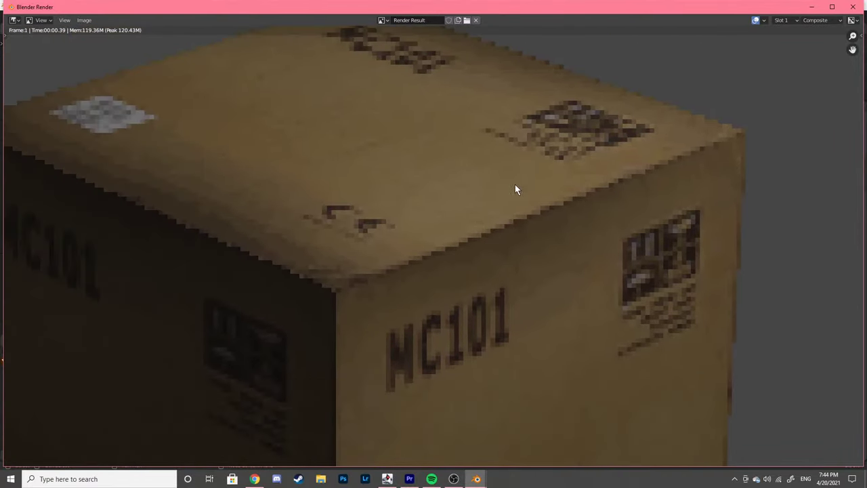
scroll(474, 196, "down", 4)
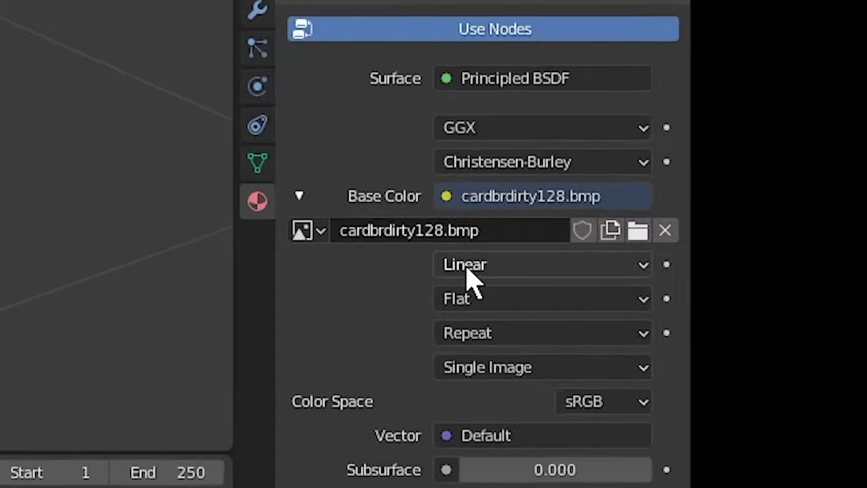
Set the cardboard texture interpolation to Closest and orbit to inspect the blocky texture
left_click(613, 312)
left_click(491, 328)
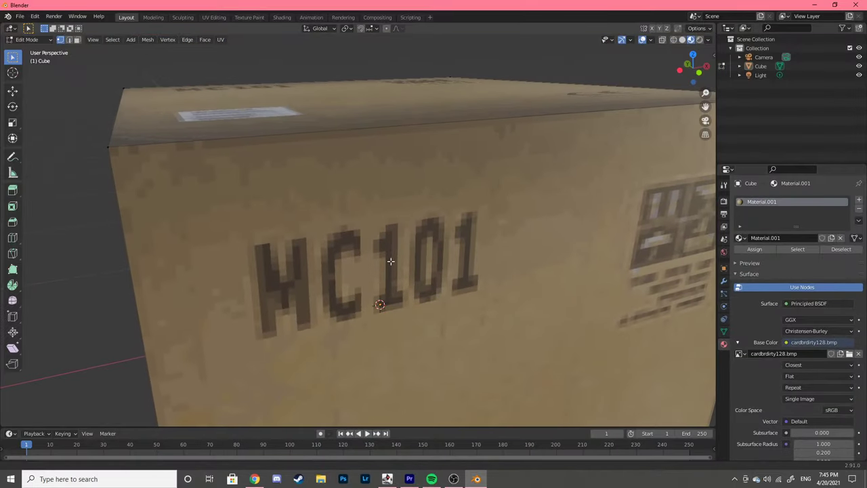
middle_click_drag(391, 261, 356, 248)
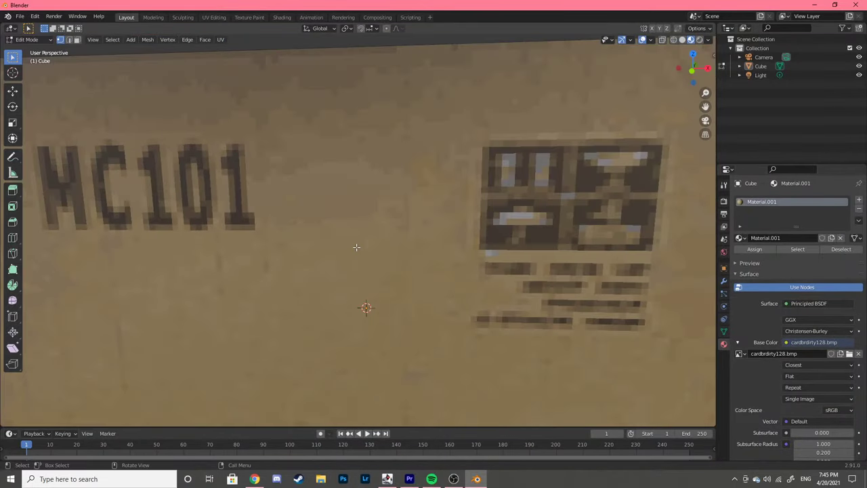
middle_click_drag(524, 264, 441, 195)
scroll(432, 197, "down", 3)
Render the cube again, inspect the coarse pixelated result, and close the render window
key("F12")
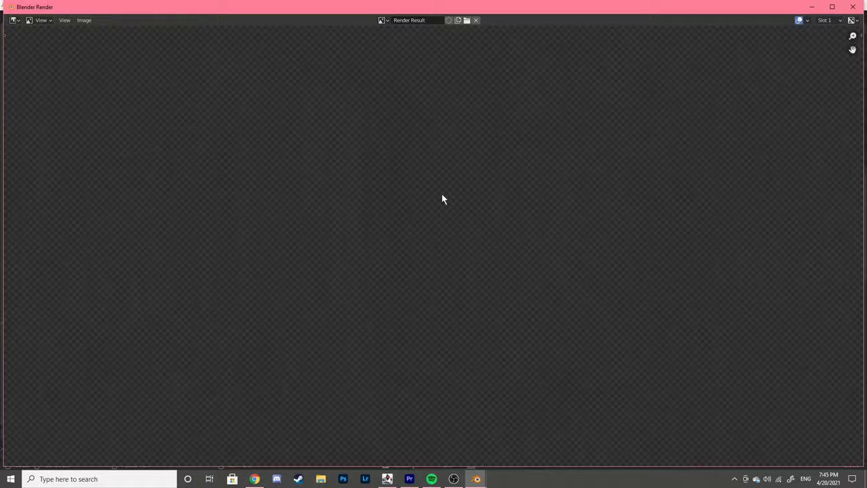
scroll(440, 197, "up", 4)
middle_click_drag(459, 163, 427, 181)
scroll(427, 182, "down", 6)
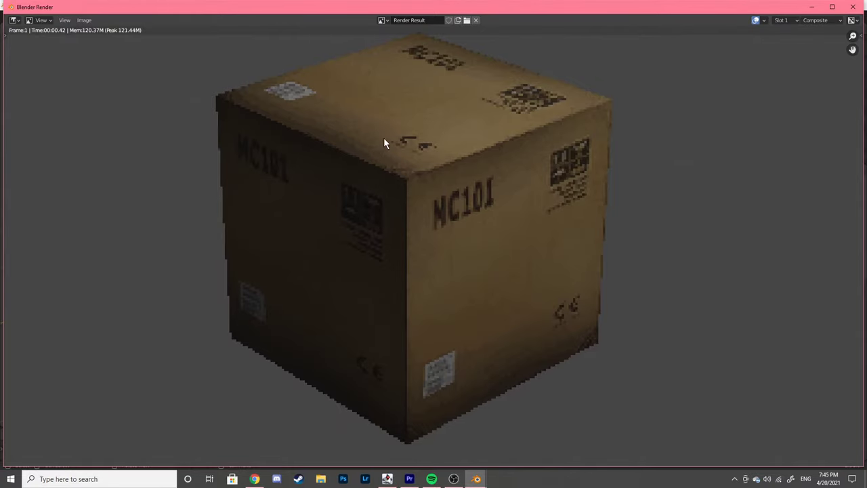
scroll(383, 142, "down", 2)
left_click(852, 7)
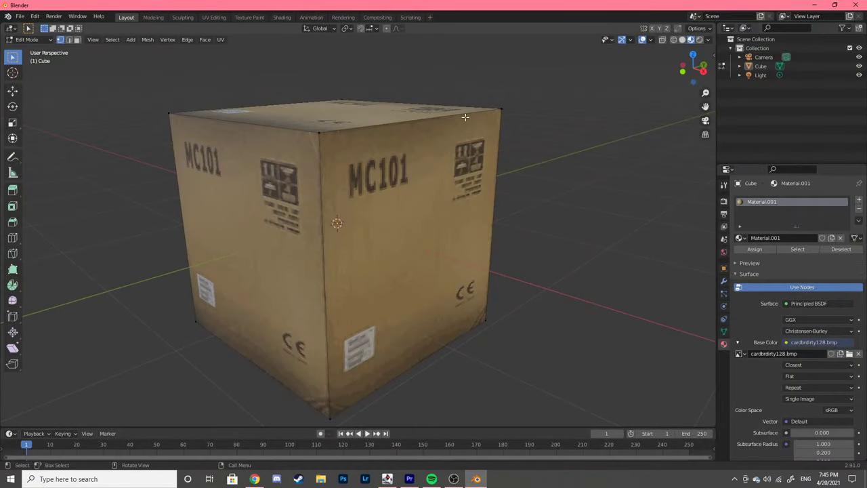